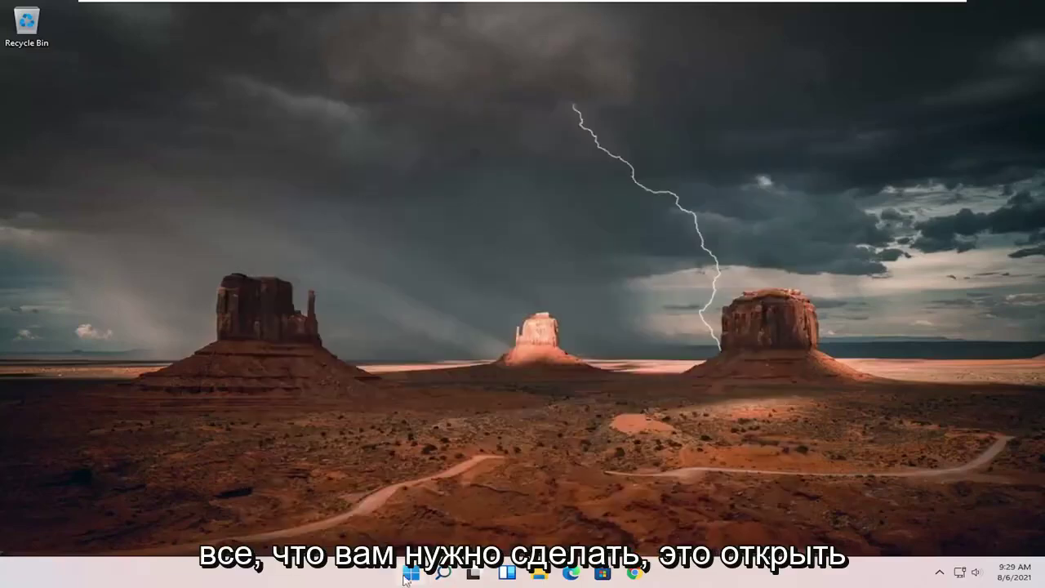
Search for 'settings' and launch the Settings app
left_click(443, 572)
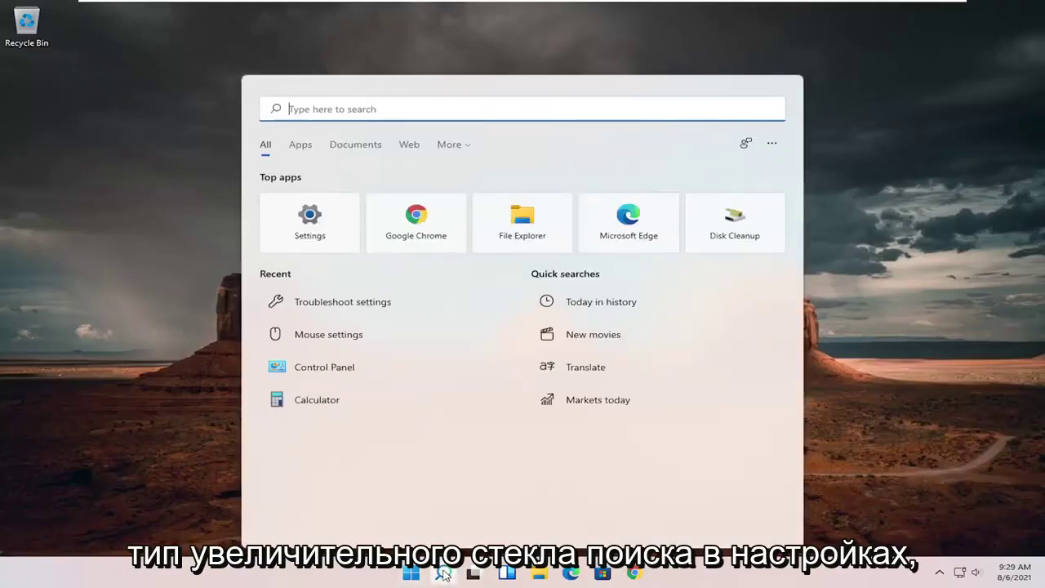
type("settings")
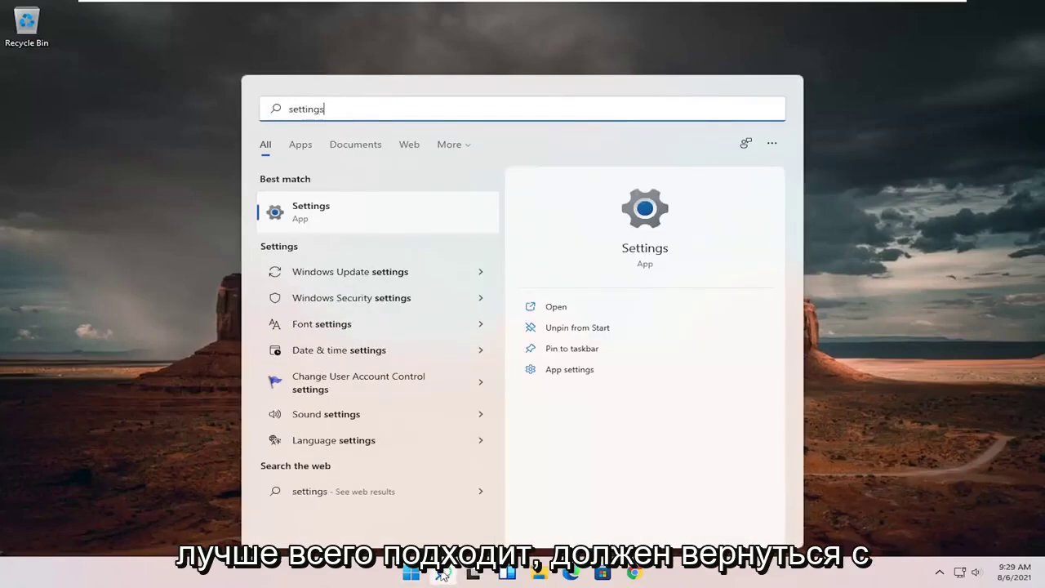
left_click(331, 212)
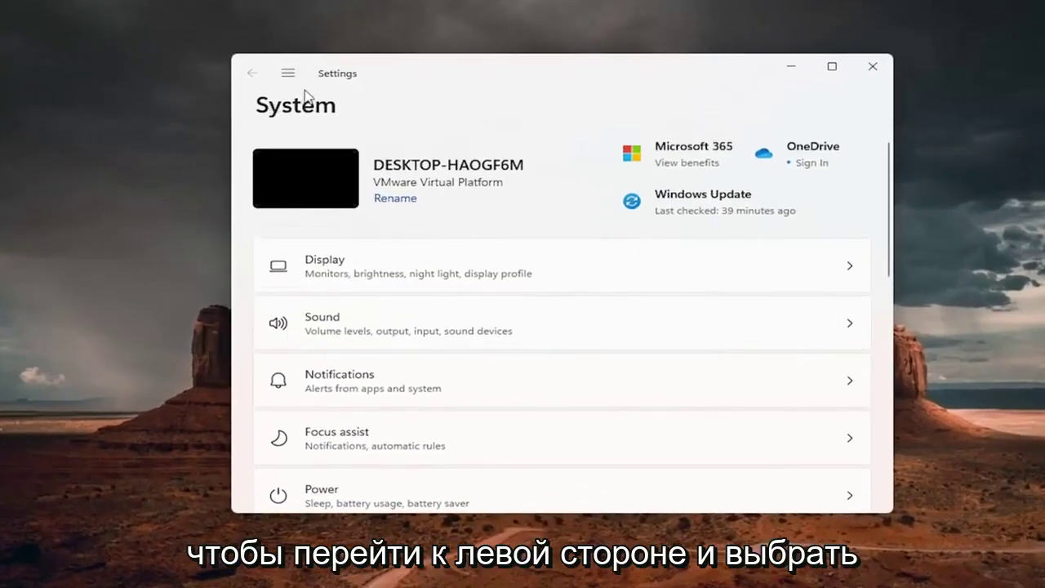
Go to Network & internet > Advanced network settings
left_click(290, 75)
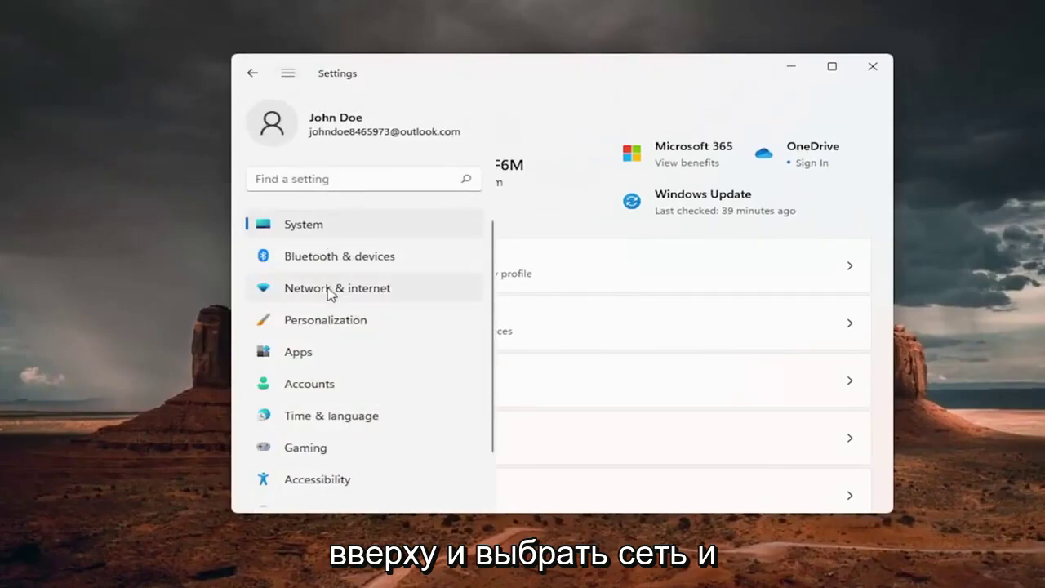
left_click(378, 291)
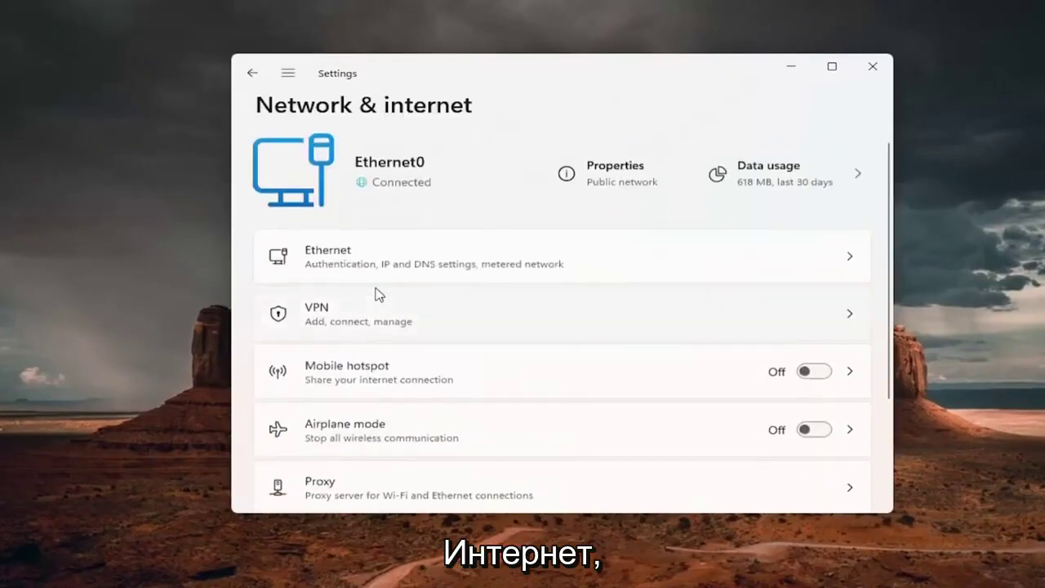
scroll(379, 294, "down", 1)
scroll(378, 292, "down", 1)
scroll(378, 290, "down", 1)
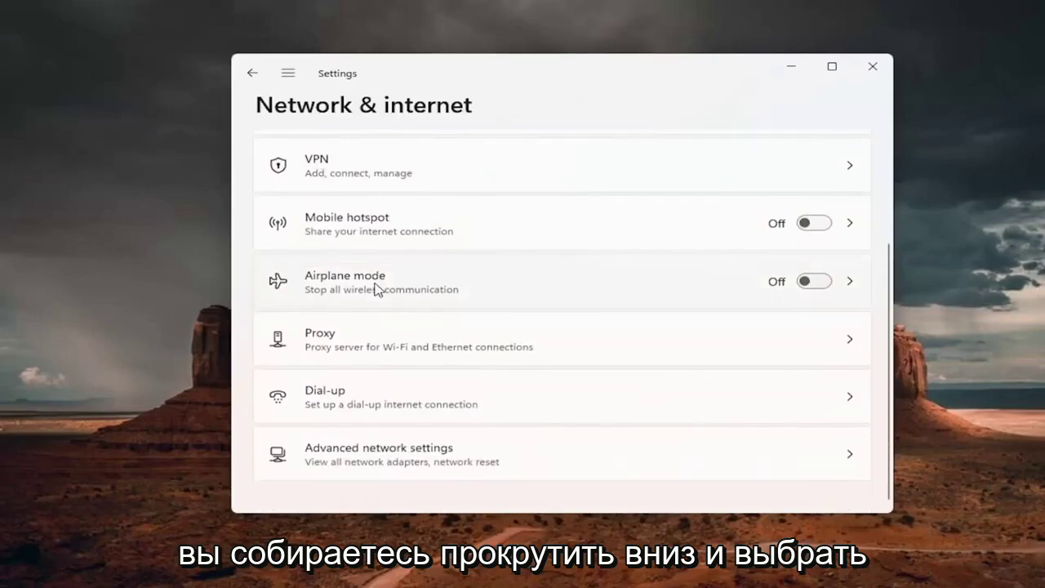
left_click(450, 458)
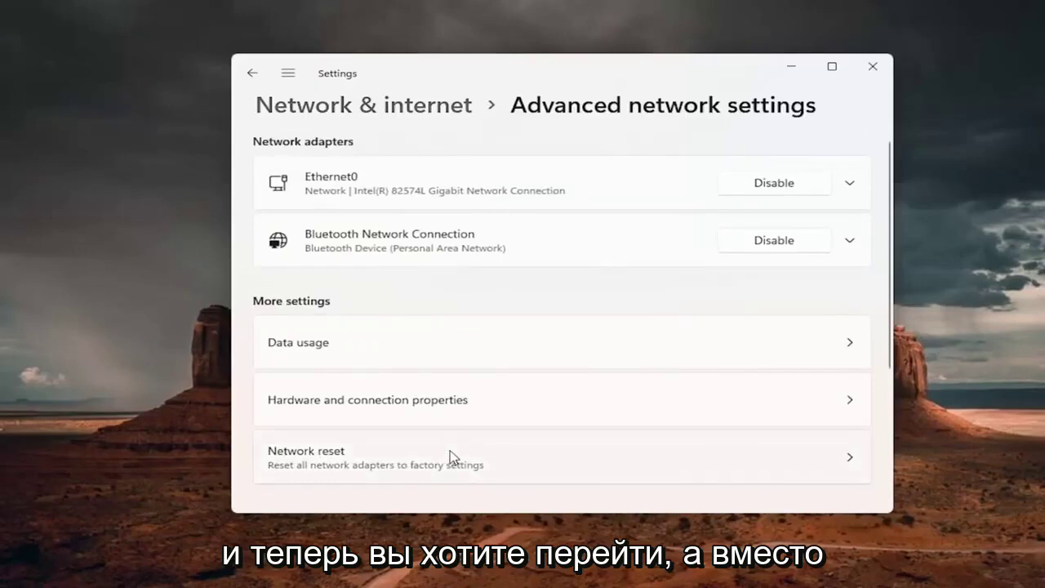
scroll(404, 450, "down", 1)
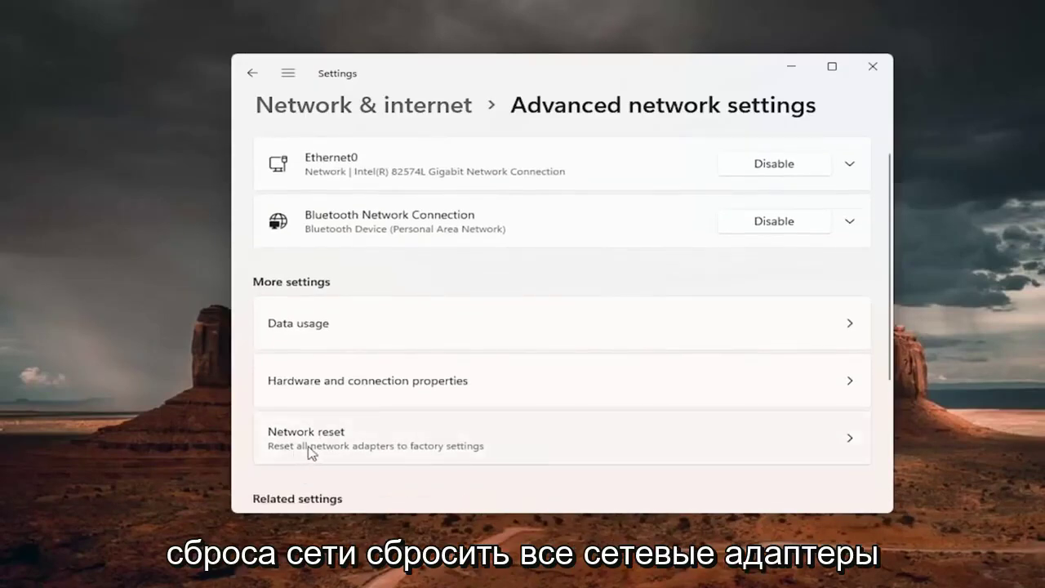
Run Network reset with Reset now, confirm it, and dismiss the sign-out notice
left_click(458, 442)
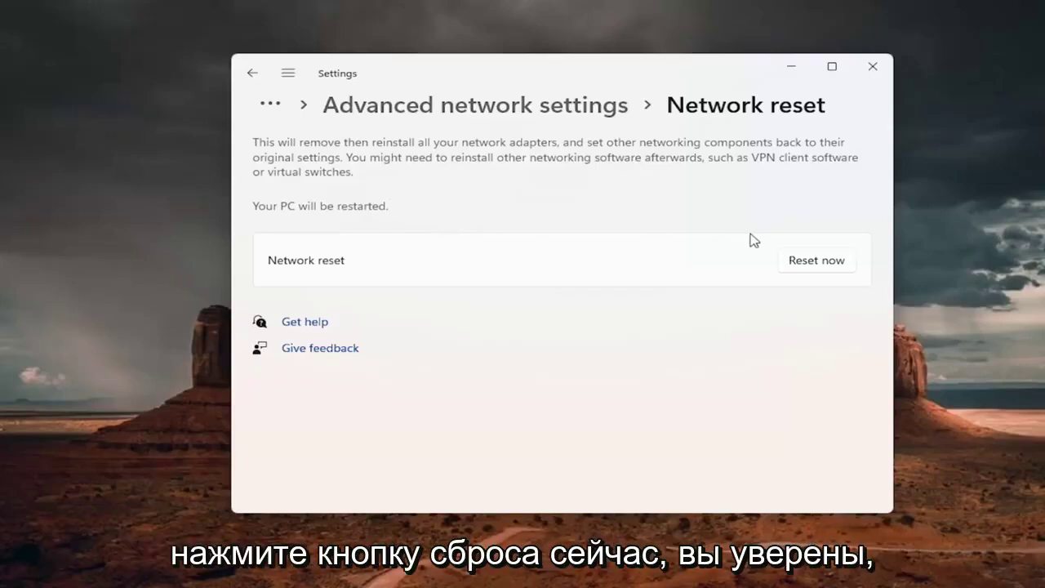
left_click(825, 267)
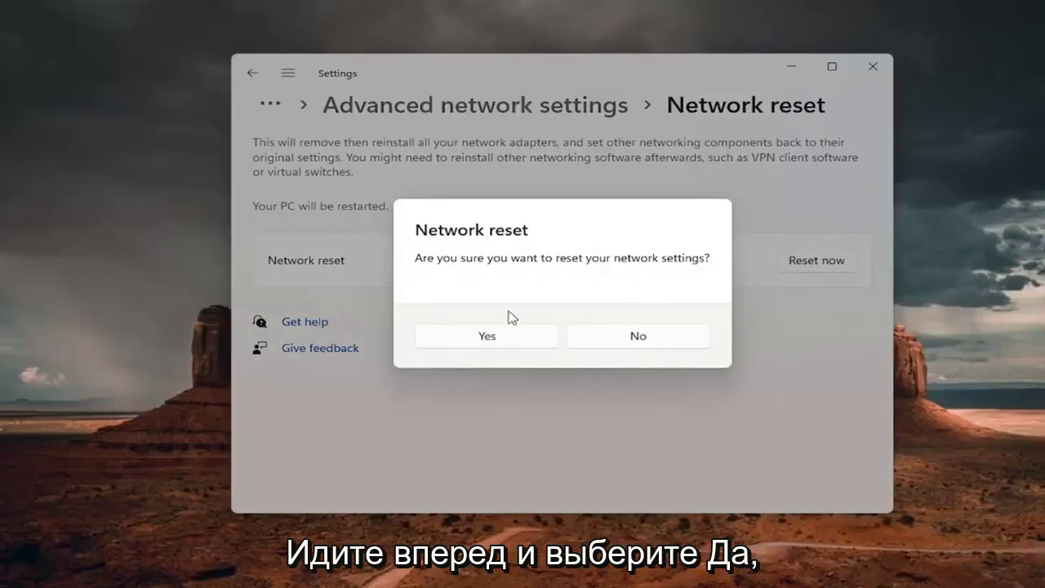
left_click(485, 339)
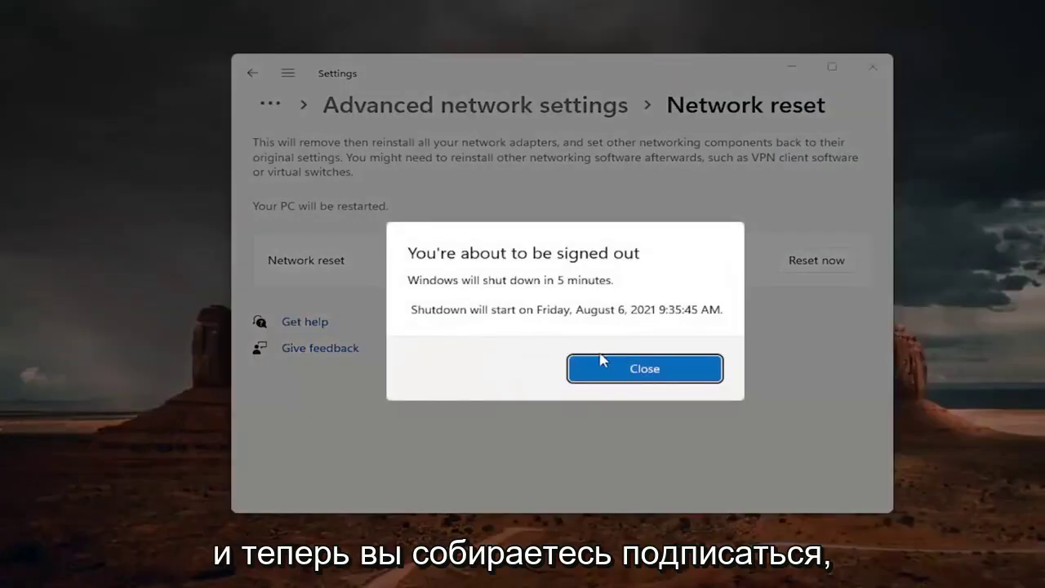
left_click(629, 367)
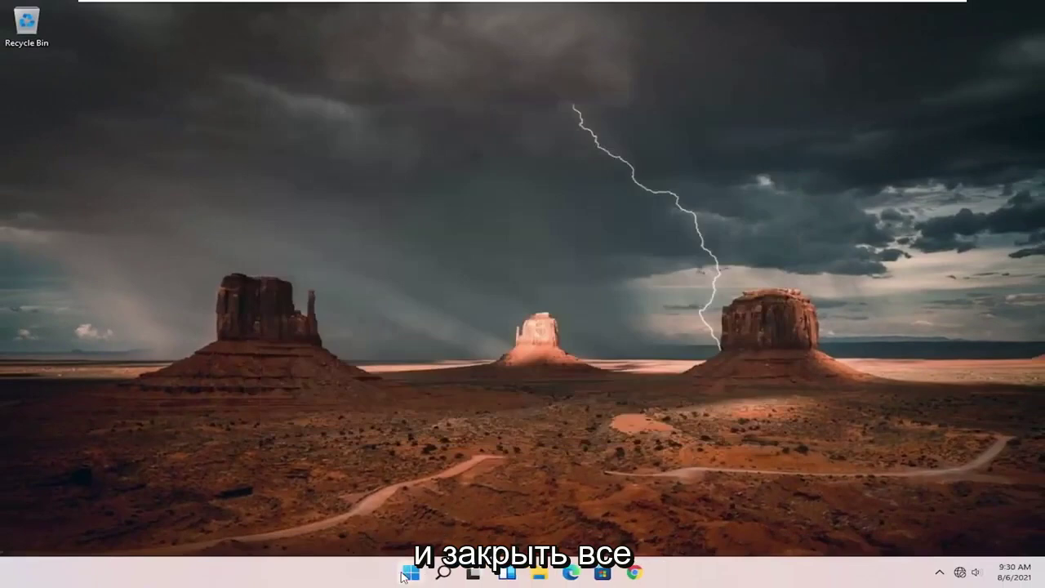
Restart the PC from the Start button's right-click menu
right_click(406, 571)
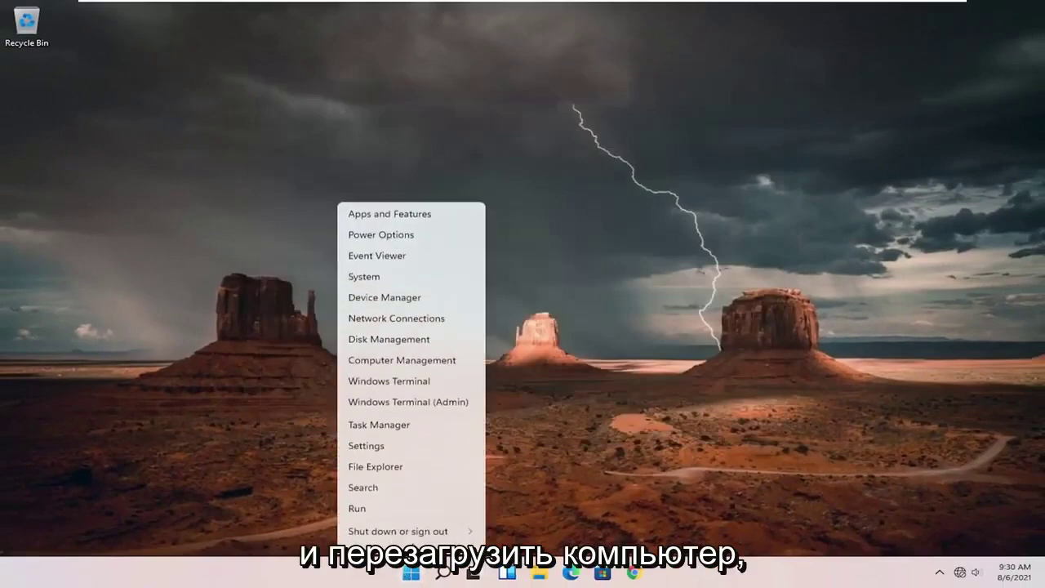
mouse_move(399, 531)
left_click(509, 544)
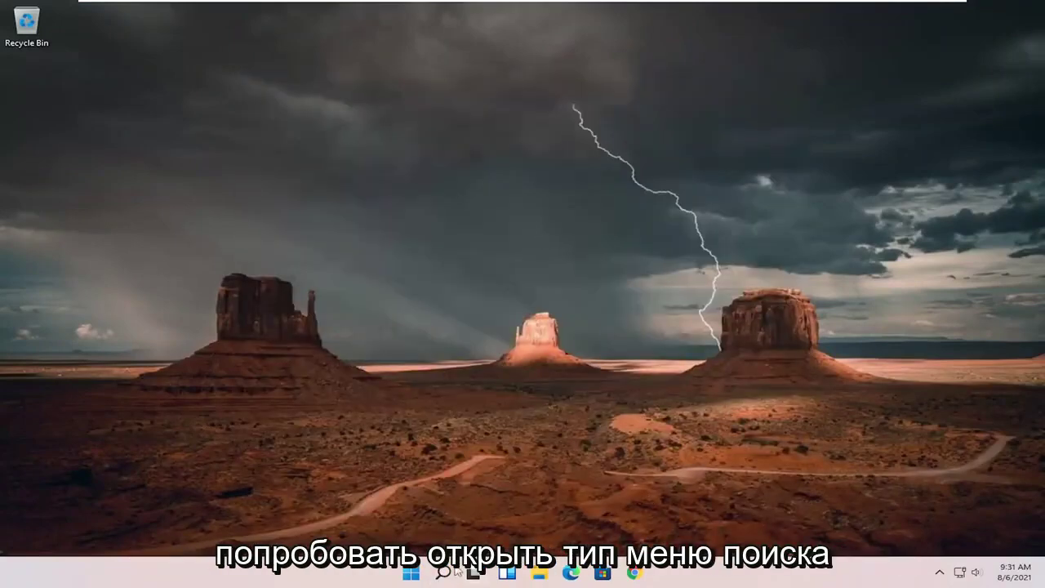
Launch Control Panel, switch to large icons, and go to Network and Sharing Center
left_click(443, 571)
type("co")
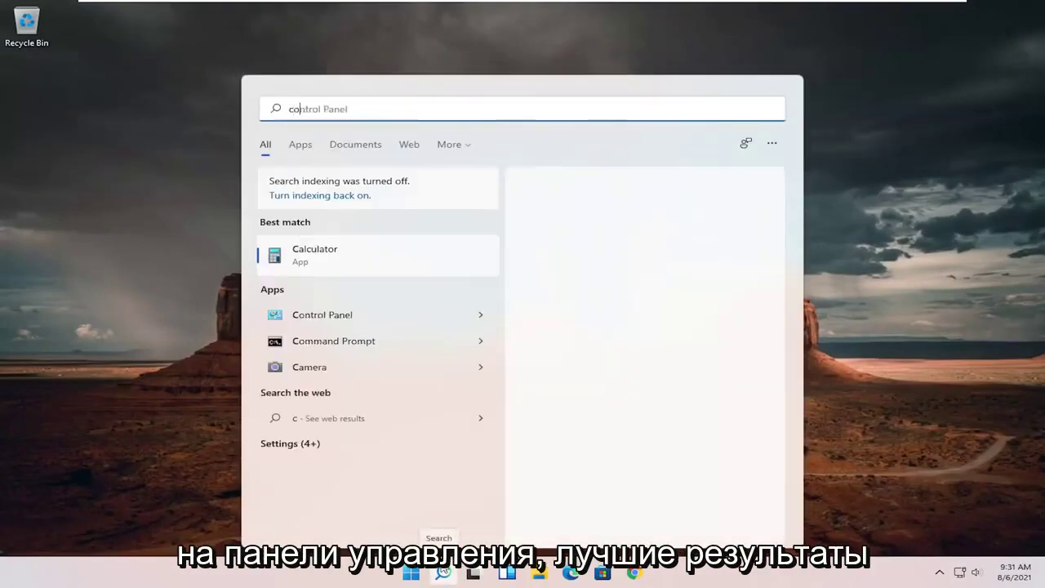
type("ntrol panel")
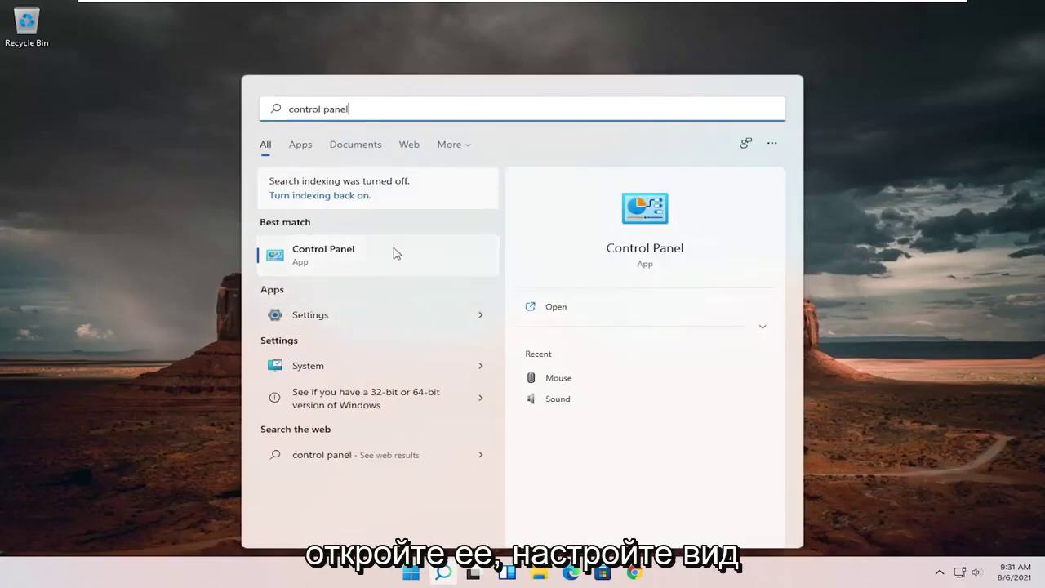
left_click(392, 255)
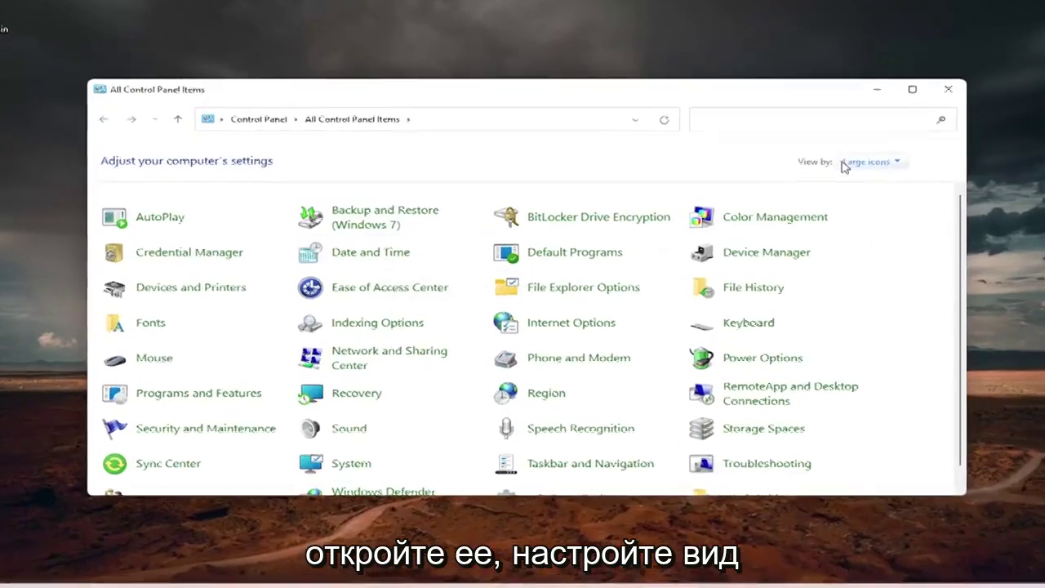
left_click(885, 157)
left_click(906, 199)
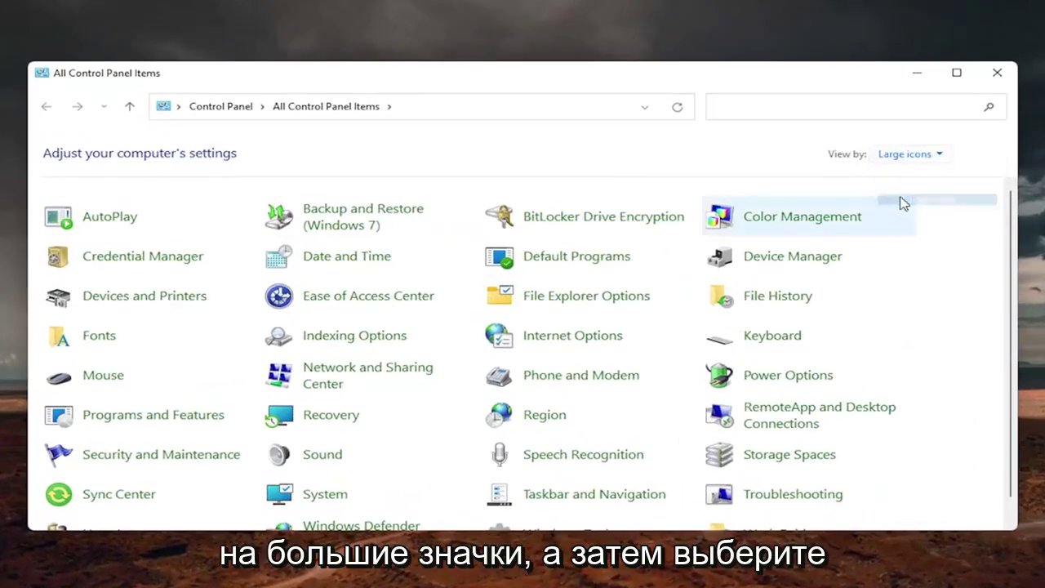
left_click(360, 373)
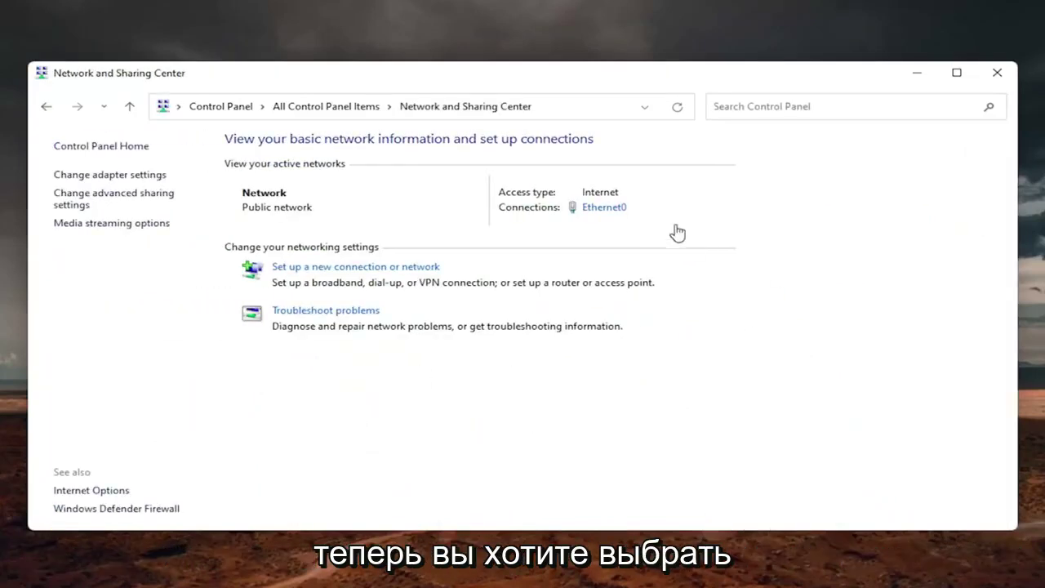
Bring up Ethernet0's Internet Protocol Version 4 (TCP/IPv4) Properties
left_click(606, 211)
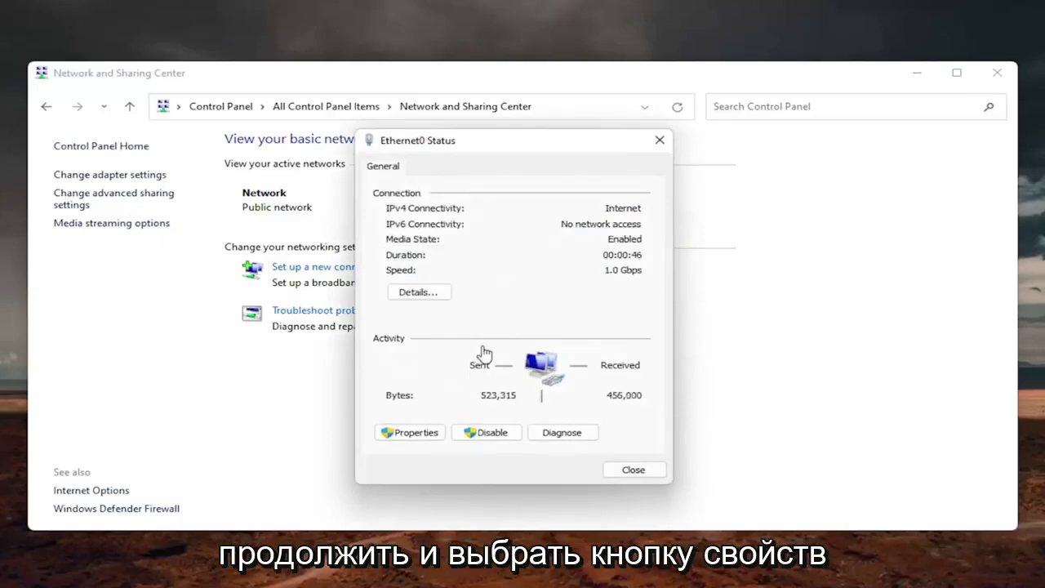
left_click(415, 436)
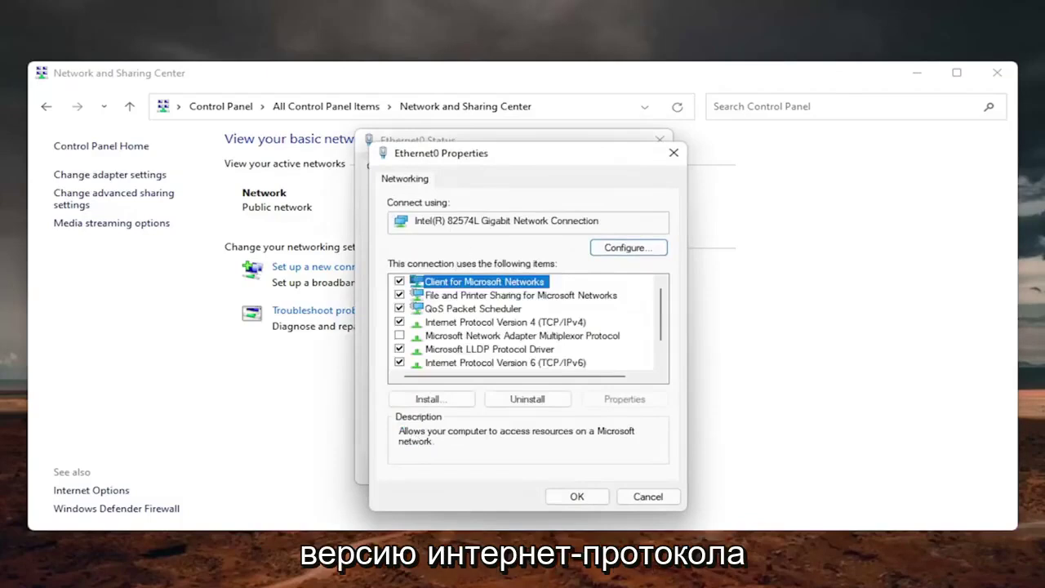
left_click_drag(480, 161, 475, 146)
left_click(515, 308)
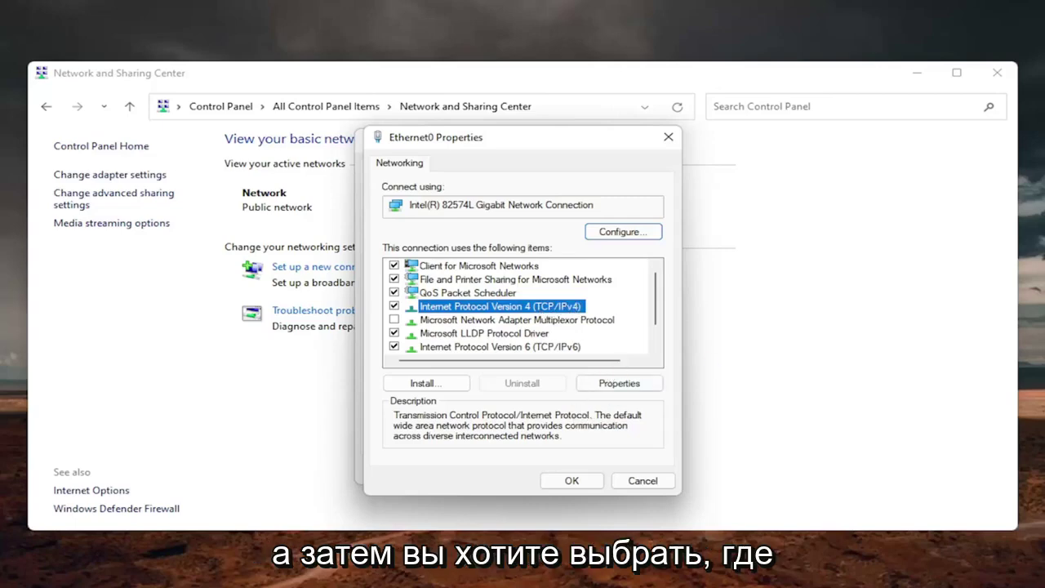
left_click(618, 384)
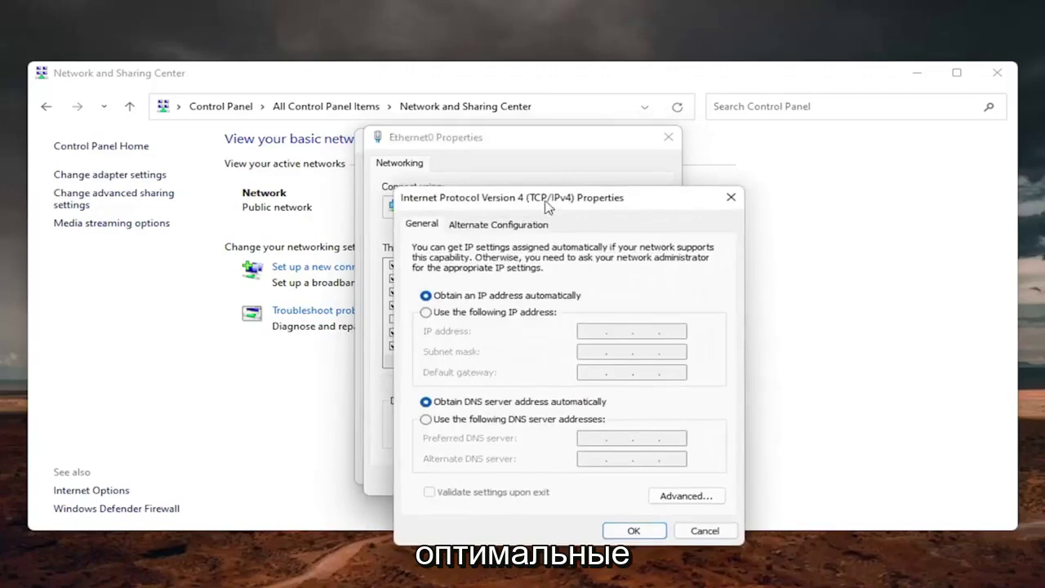
Set DNS servers 8.8.8.8 and 8.8.4.4 with 'Validate settings upon exit', and save
left_click_drag(504, 173, 506, 122)
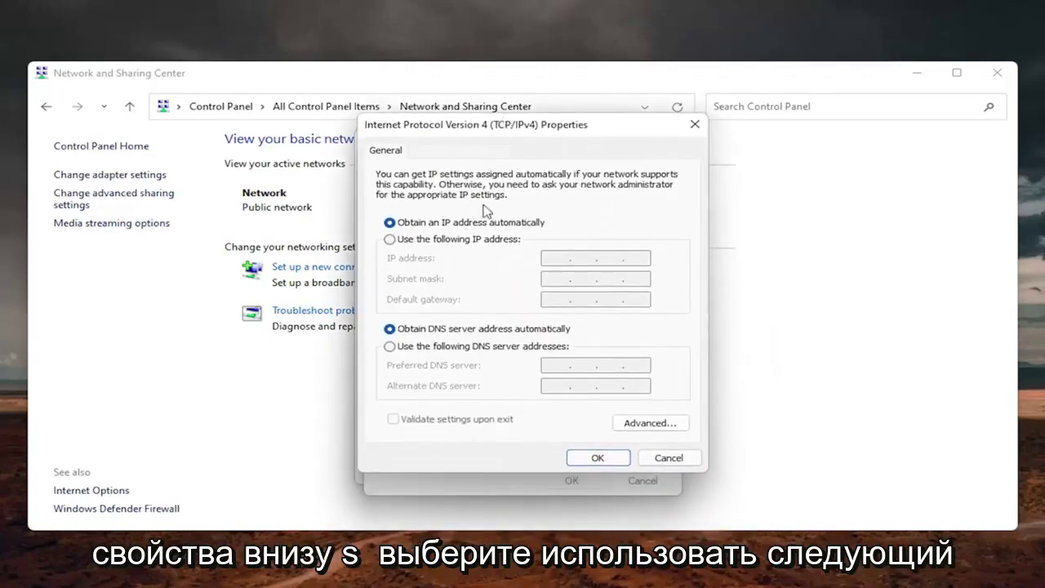
left_click(393, 347)
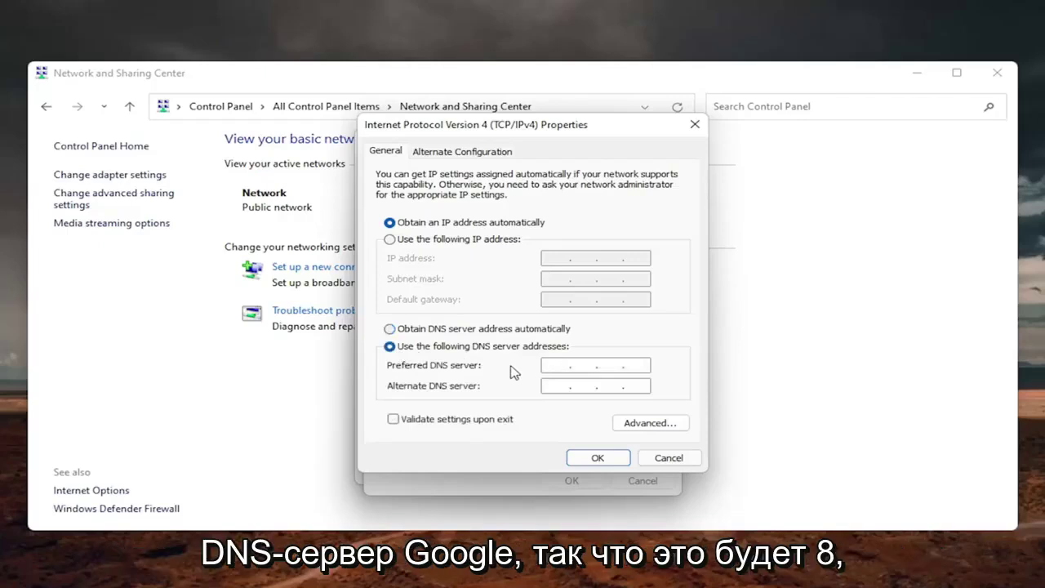
type("8.")
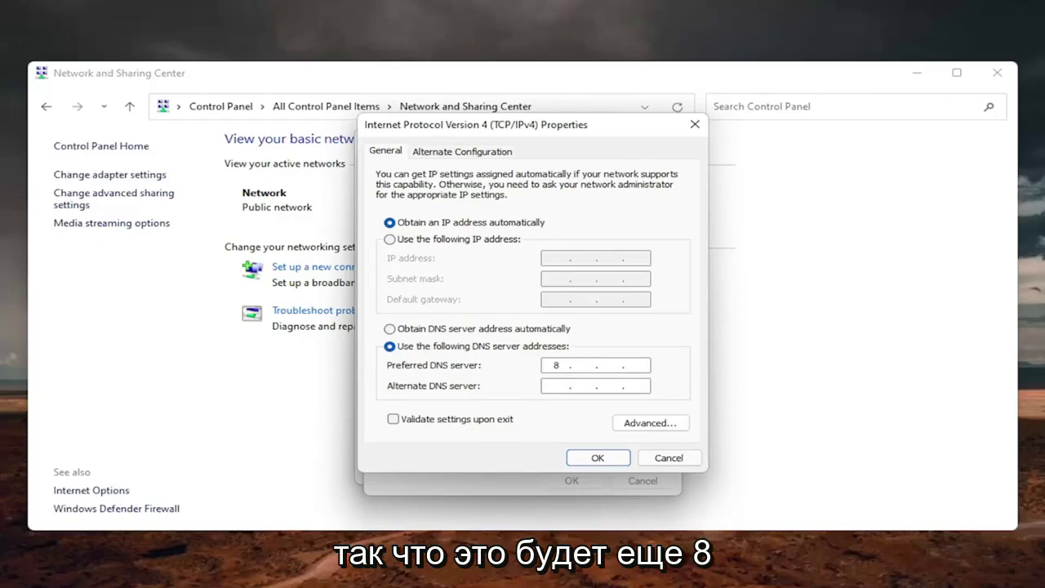
type("8")
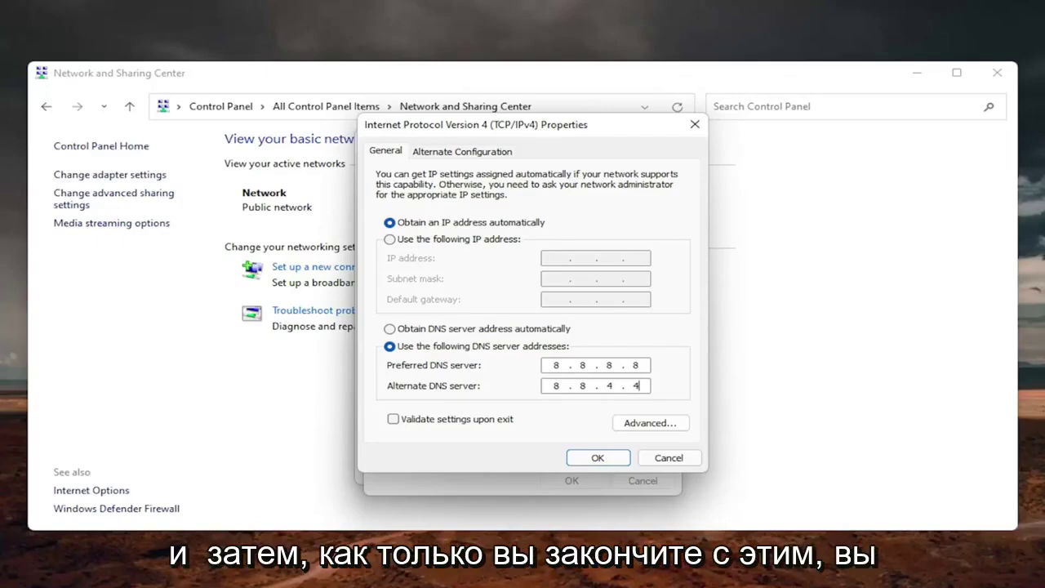
left_click(394, 420)
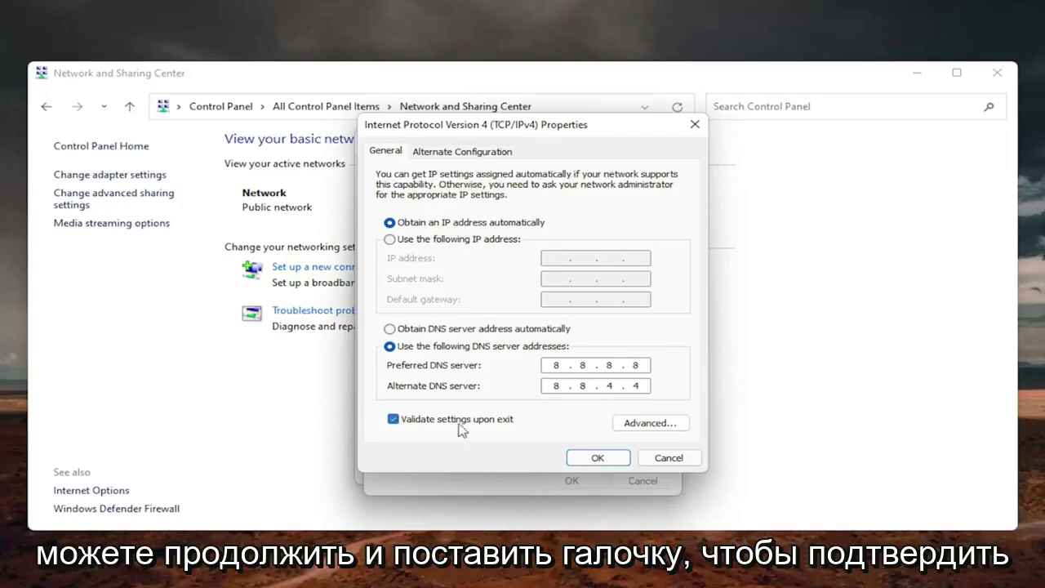
left_click(585, 458)
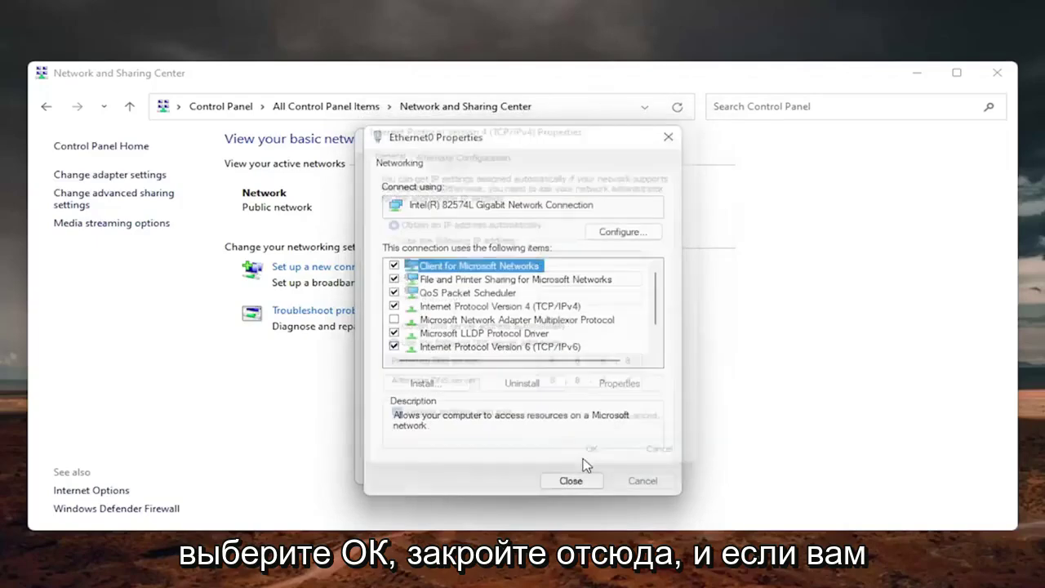
Dismiss the diagnostics result and reopen Ethernet0's TCP/IPv4 Properties
left_click(572, 482)
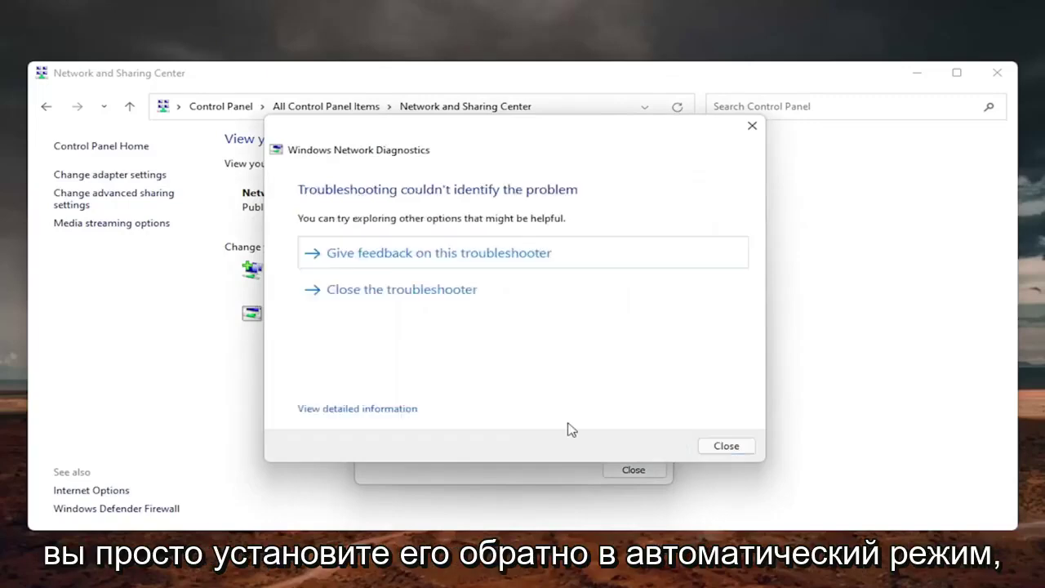
left_click(743, 448)
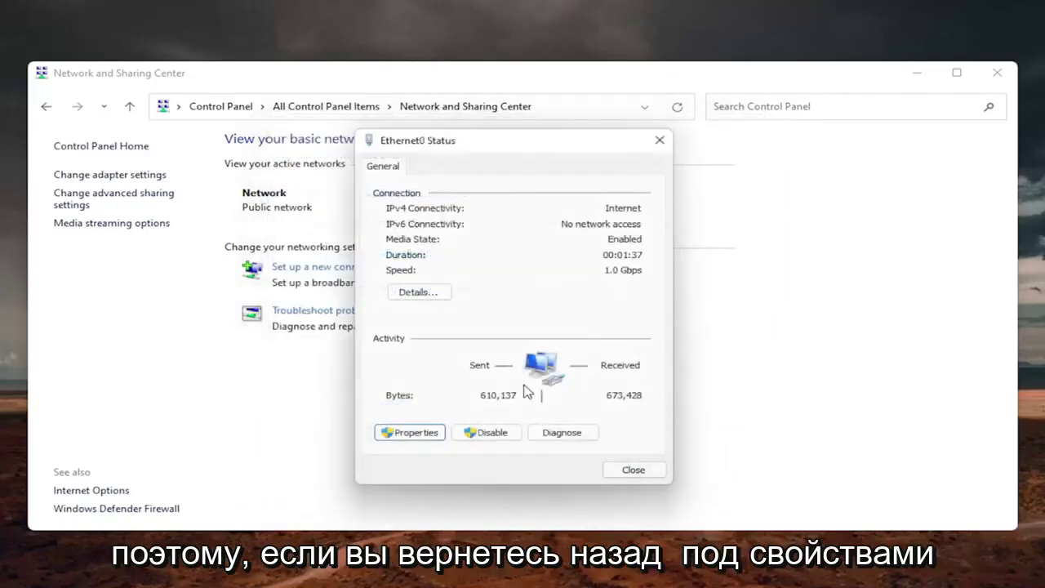
left_click(413, 435)
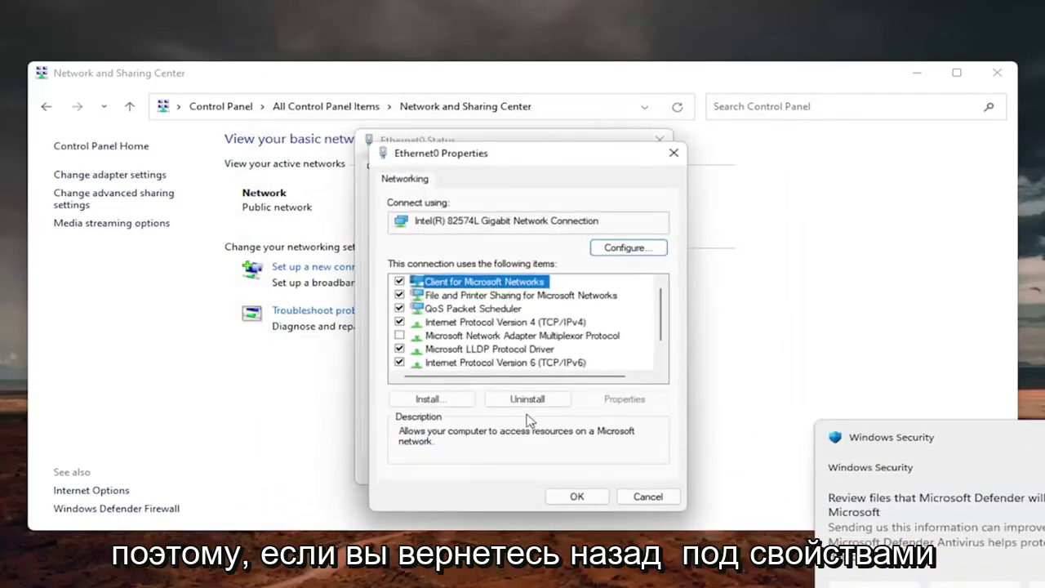
left_click(496, 324)
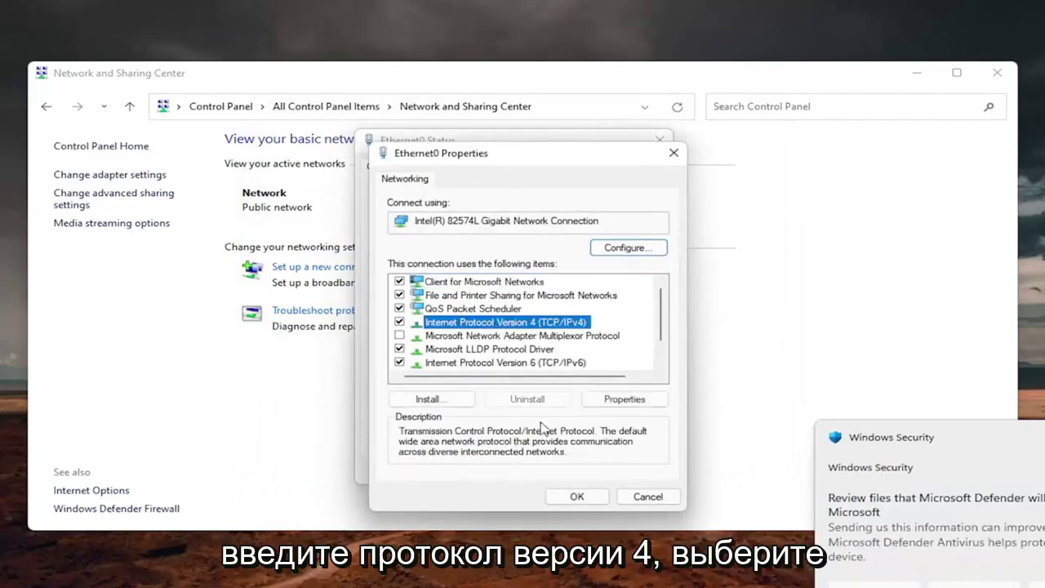
left_click(625, 399)
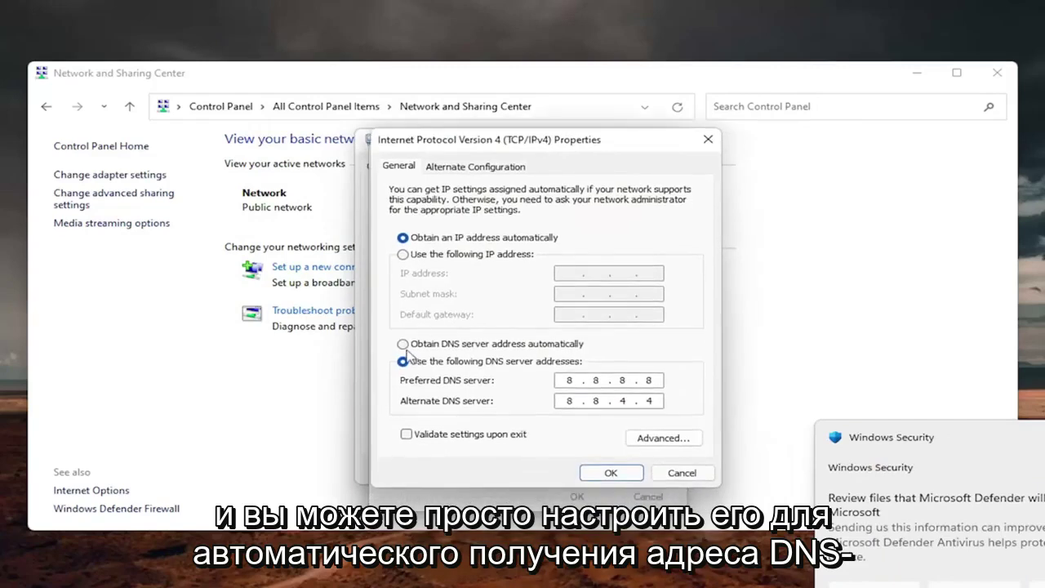
Restore automatic DNS, then close Ethernet0 Status and Network and Sharing Center
left_click(403, 344)
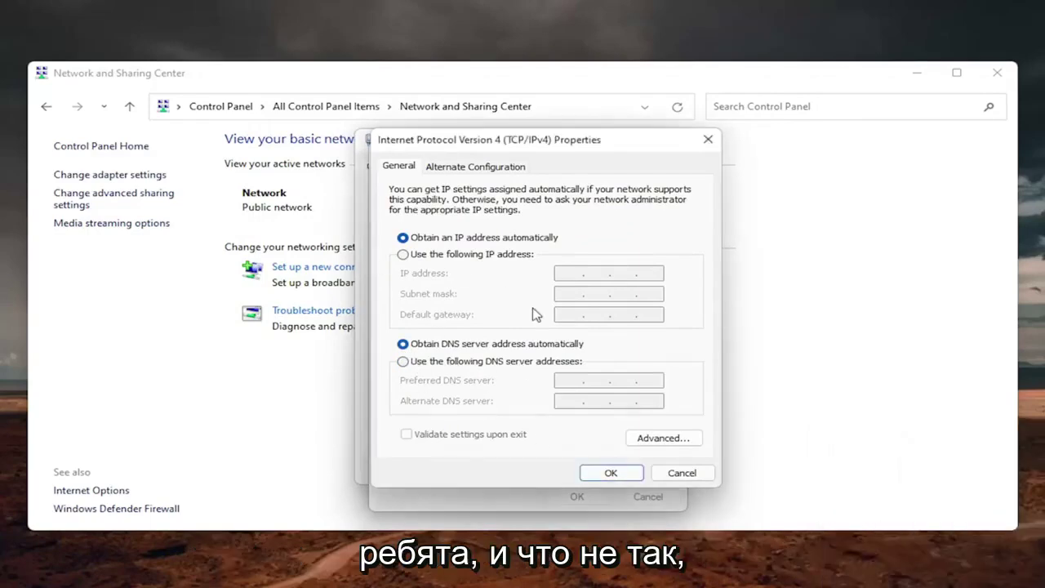
left_click(614, 473)
left_click(672, 154)
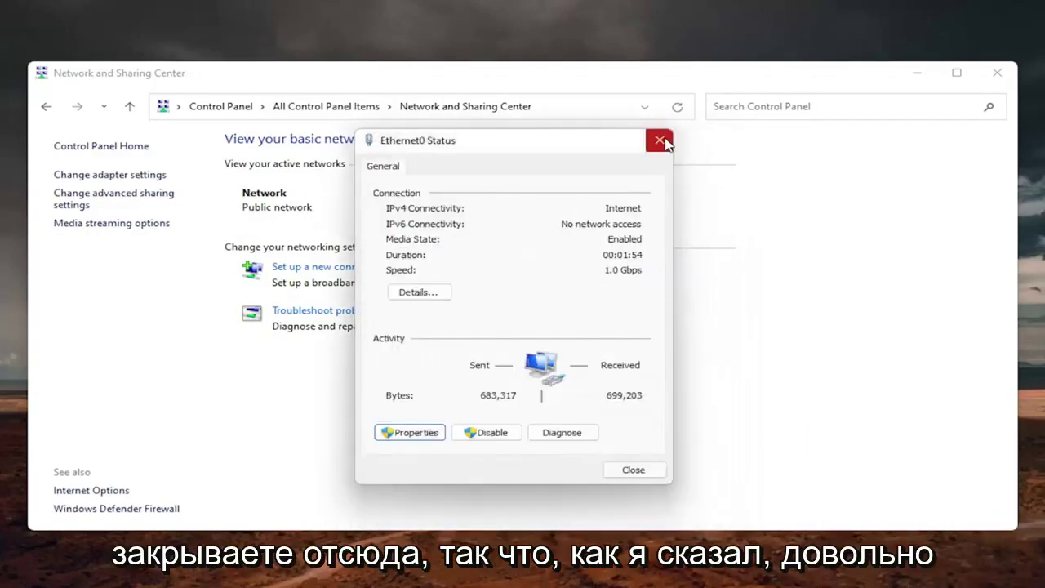
left_click(997, 73)
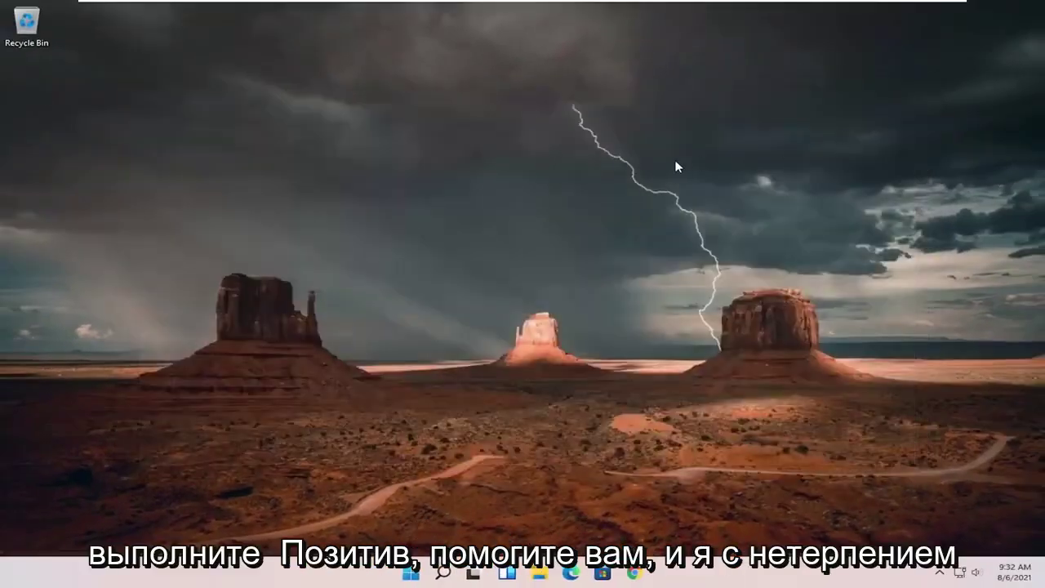